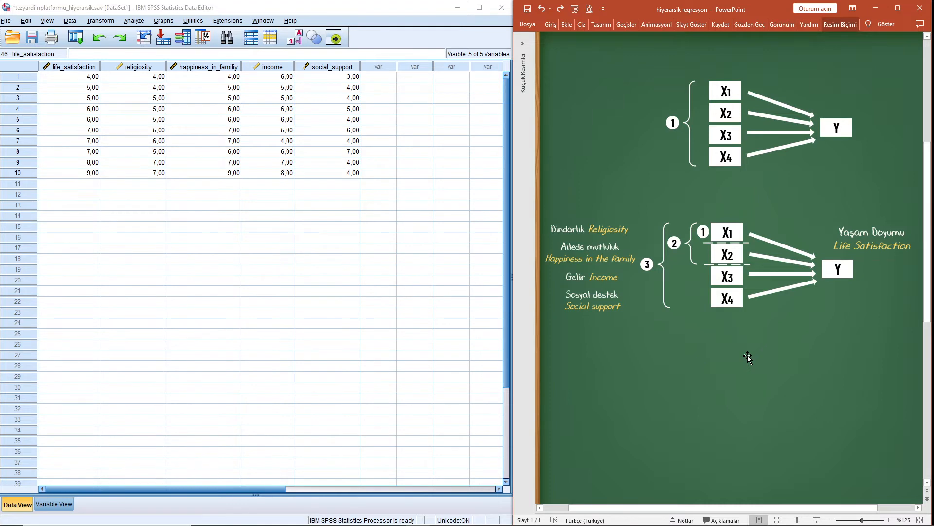
Open the Linear Regression dialog and set Life Satisfaction as the dependent variable.
click(134, 22)
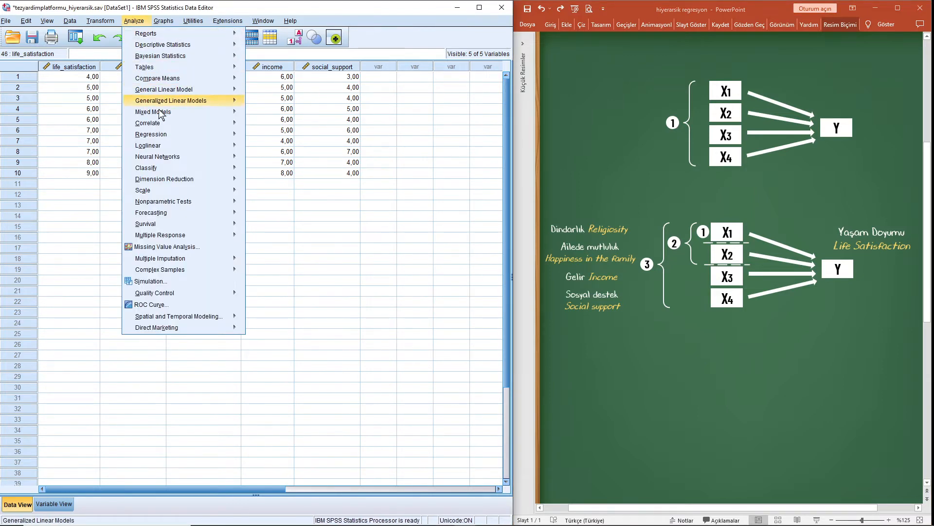
mouse_move(166, 139)
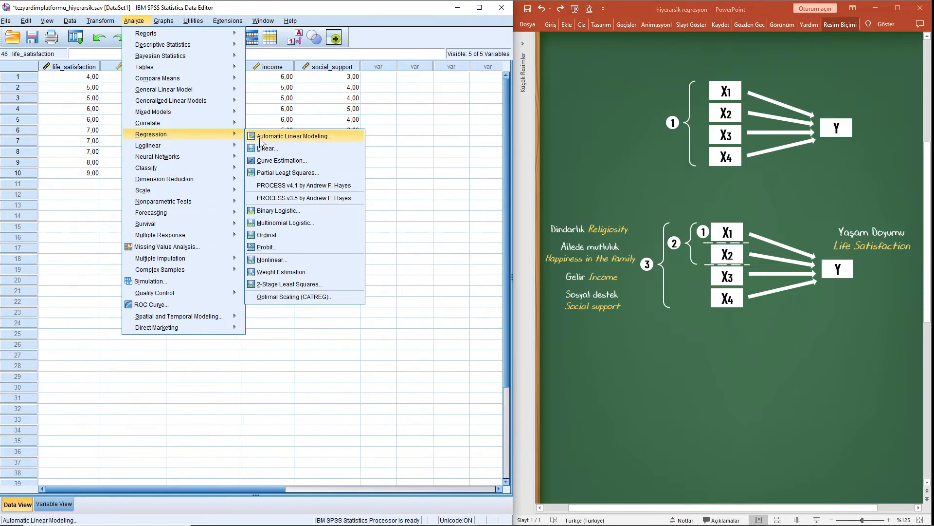
click(303, 148)
drag(316, 103, 309, 87)
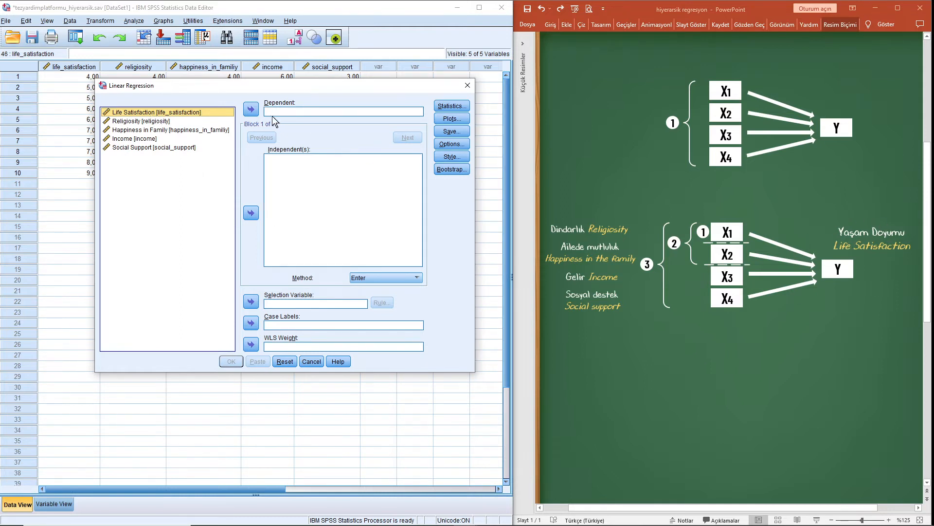
click(252, 111)
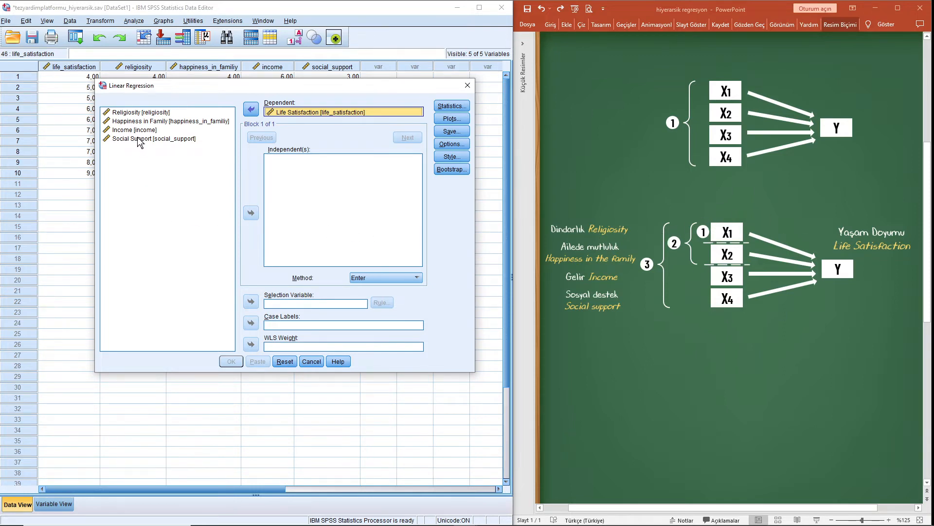
Enter Religiosity as the only independent variable of the first block and review that block.
click(129, 116)
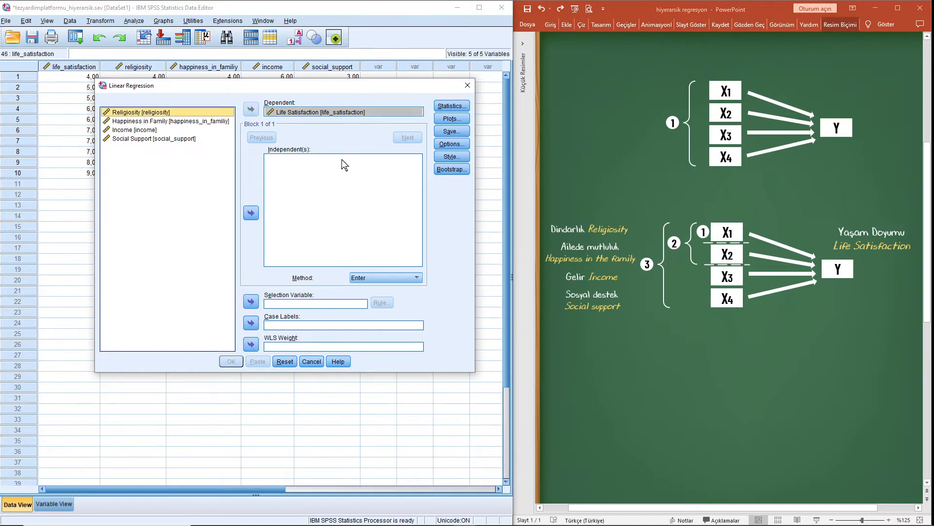
click(252, 214)
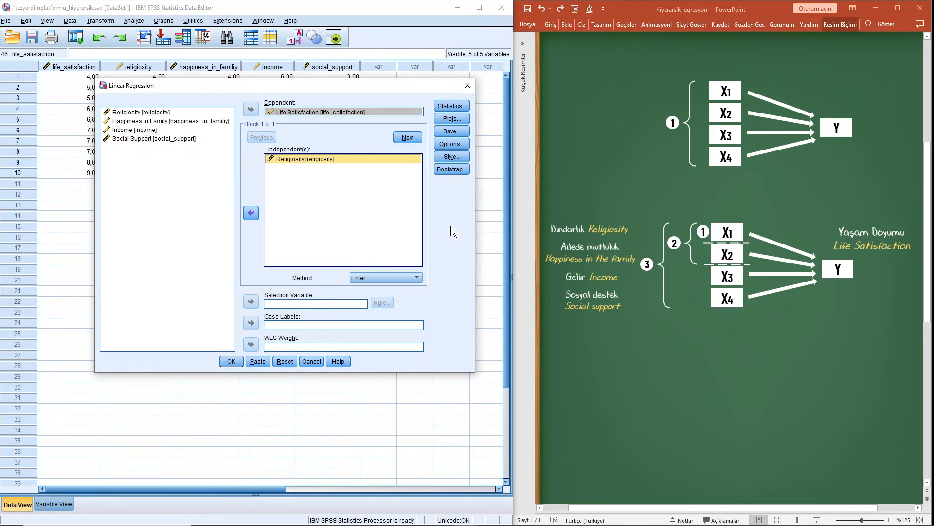
click(408, 139)
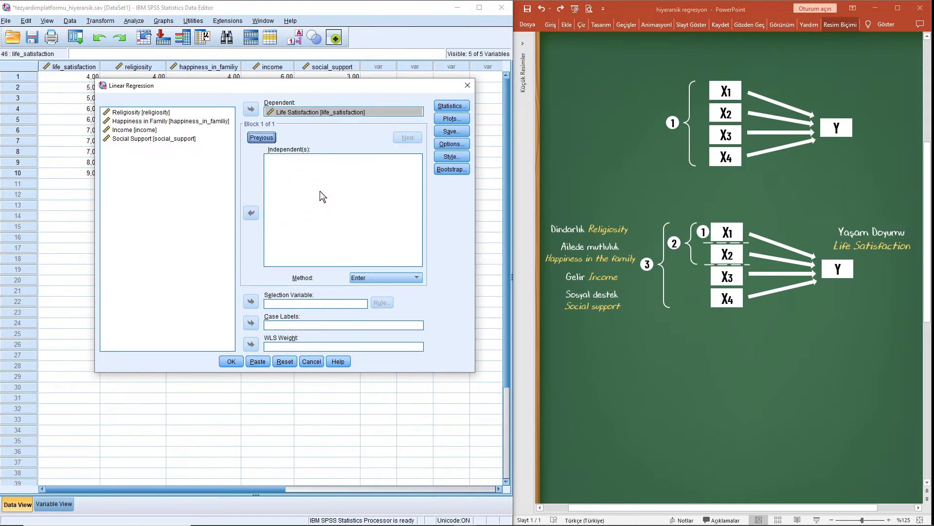
click(262, 138)
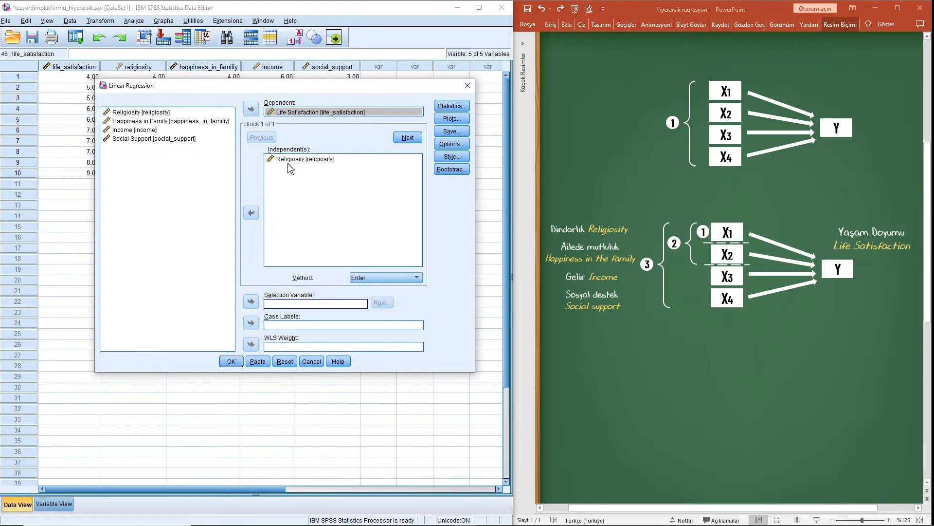
Add Happiness in Family as the independent variable of the second block and check it against the first block.
click(408, 138)
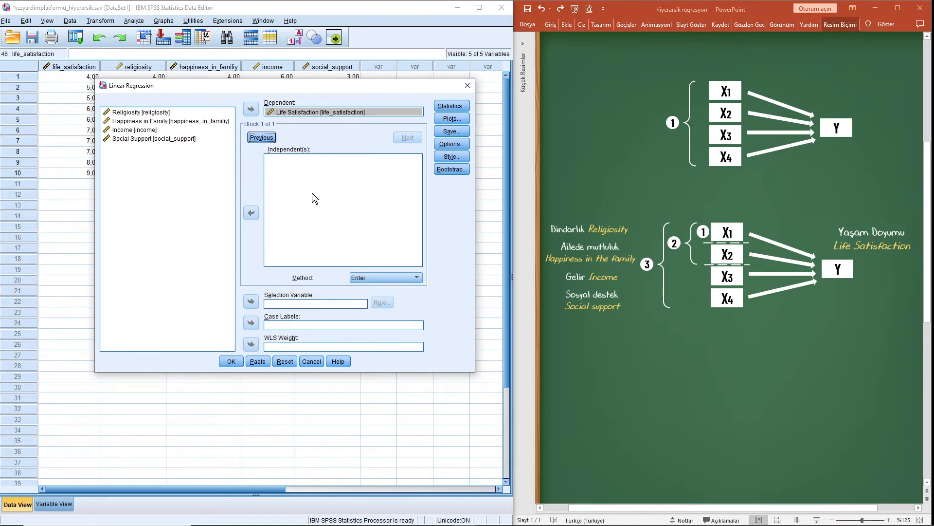
click(154, 123)
click(251, 213)
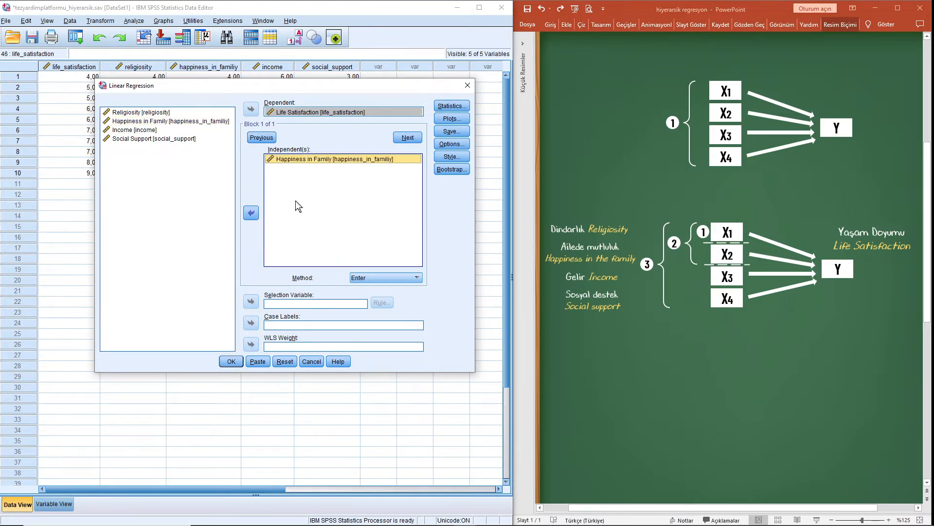
click(259, 141)
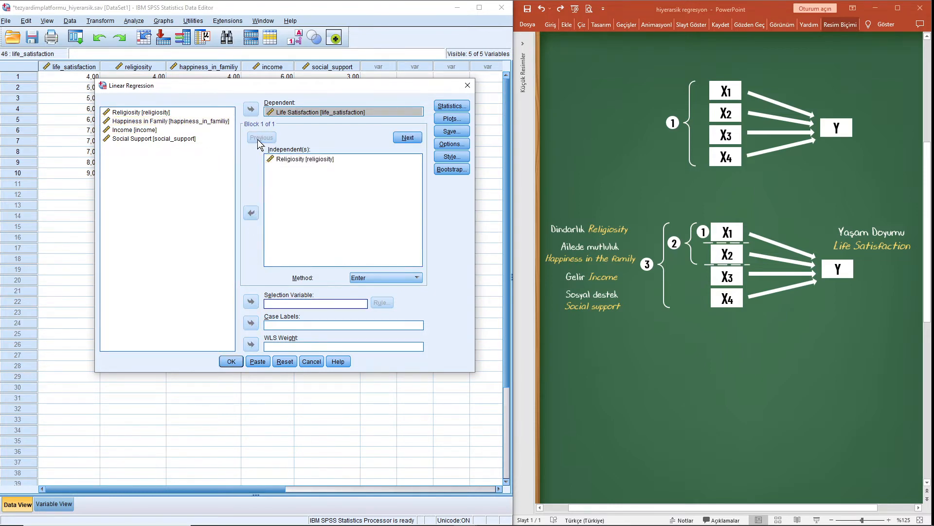
click(408, 137)
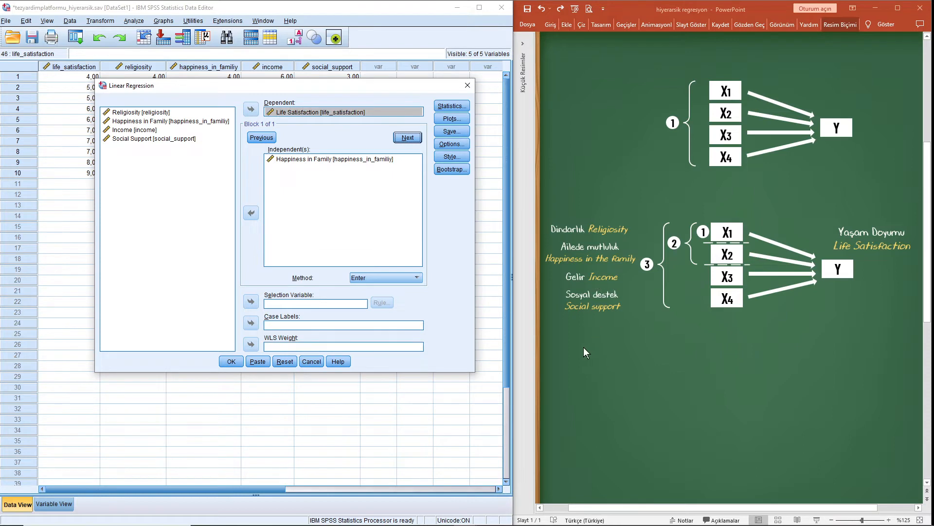
Add Income and Social Support together as the third block, and review the predictors of all three blocks.
click(408, 137)
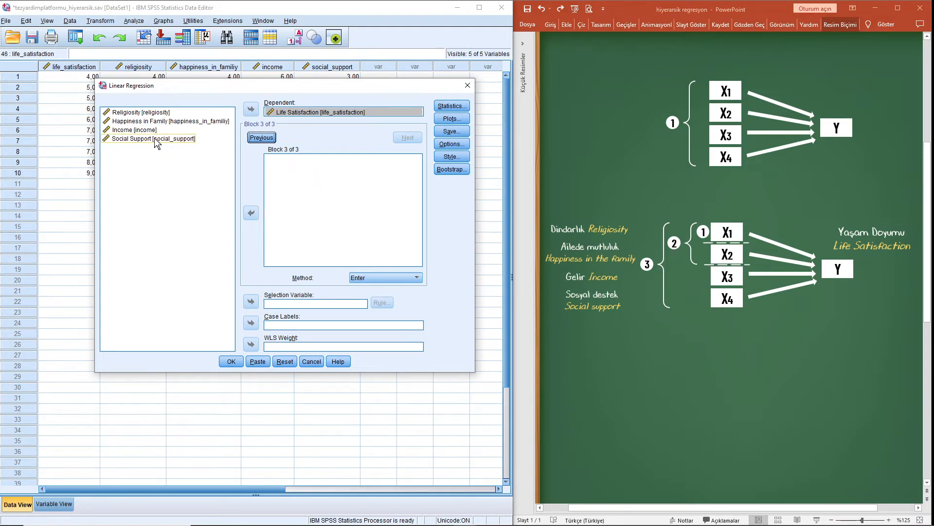
click(143, 130)
shift+click(142, 139)
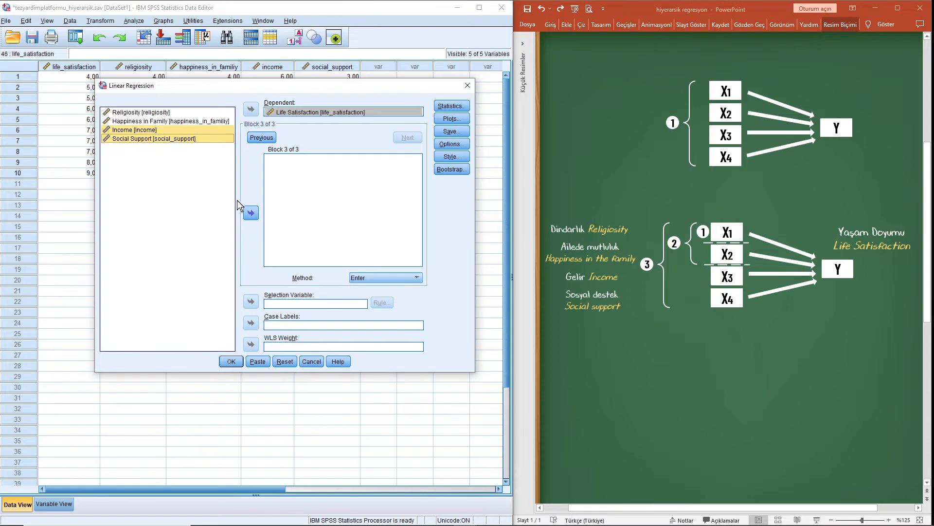
click(251, 213)
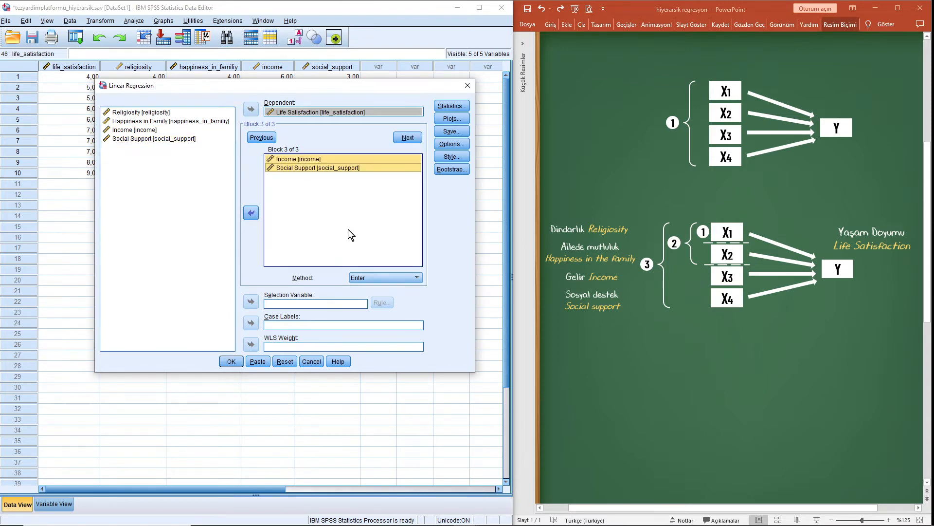
click(260, 138)
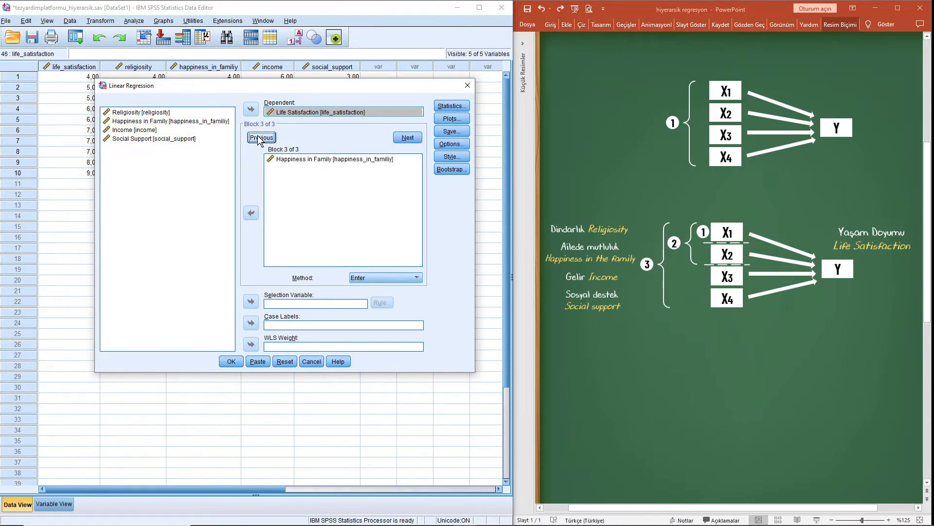
click(259, 138)
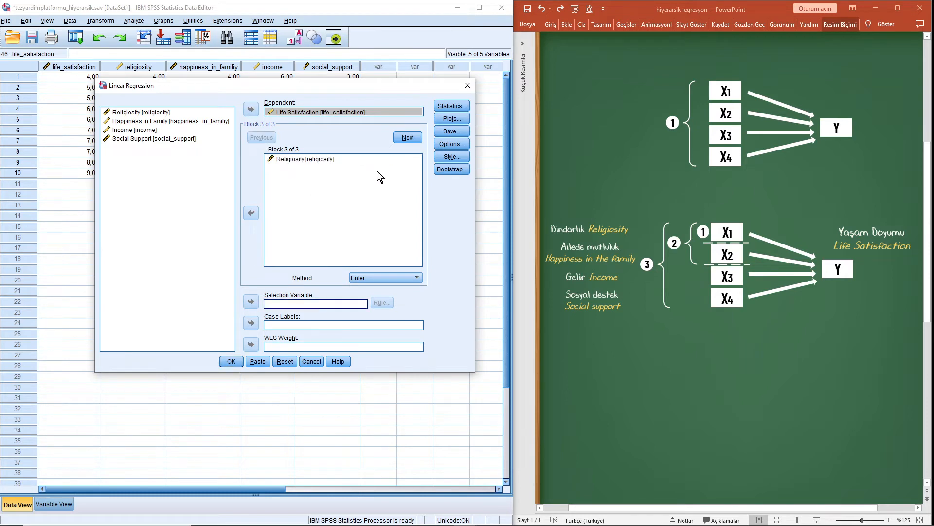
click(407, 138)
click(406, 138)
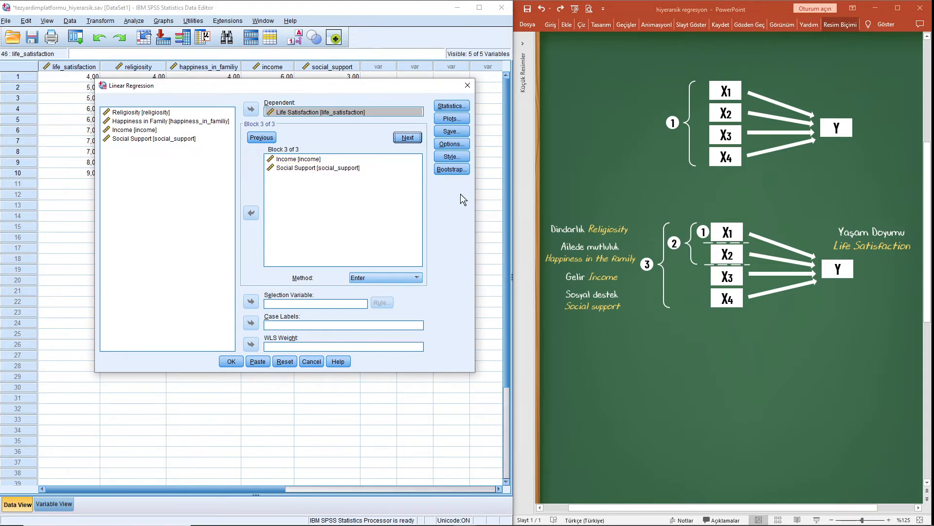
Request 95% confidence intervals, R squared change and descriptives in the regression statistics, and run the analysis.
click(460, 107)
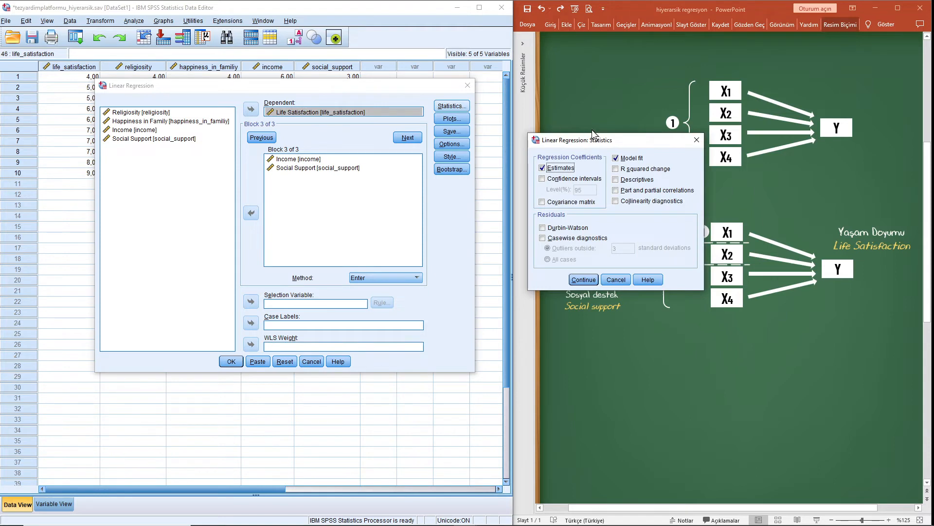
drag(601, 142, 344, 182)
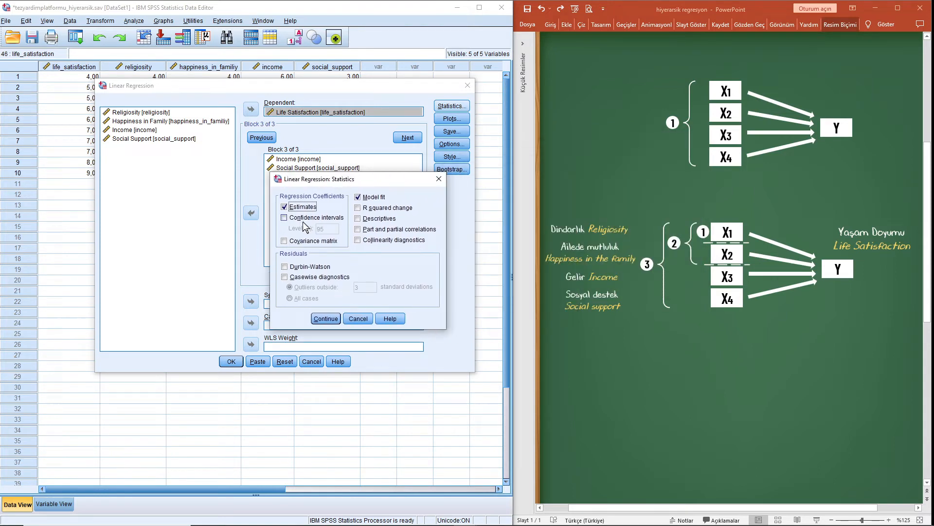
click(285, 218)
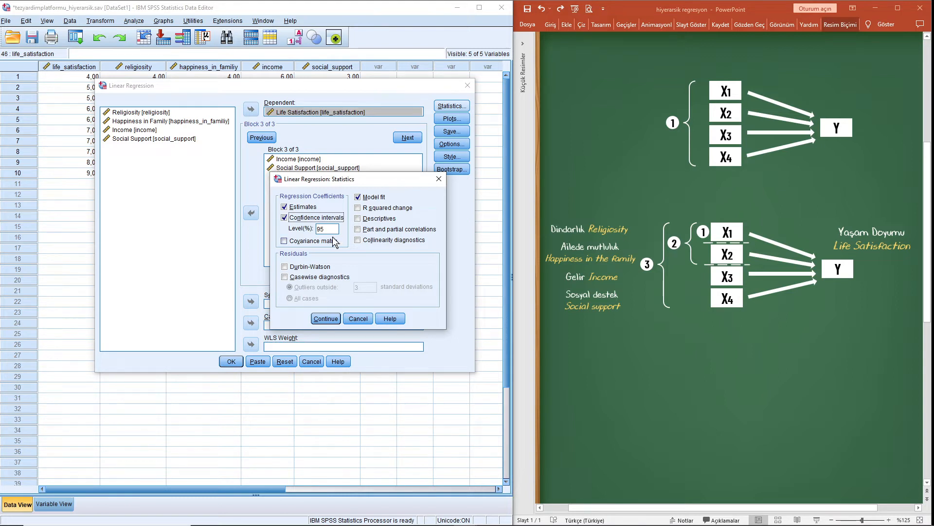
click(391, 208)
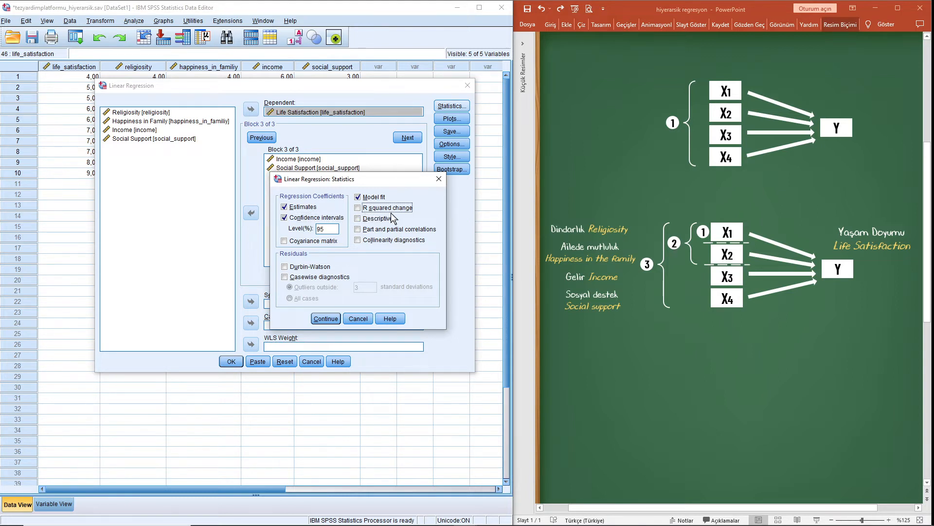
click(358, 208)
click(359, 222)
click(322, 320)
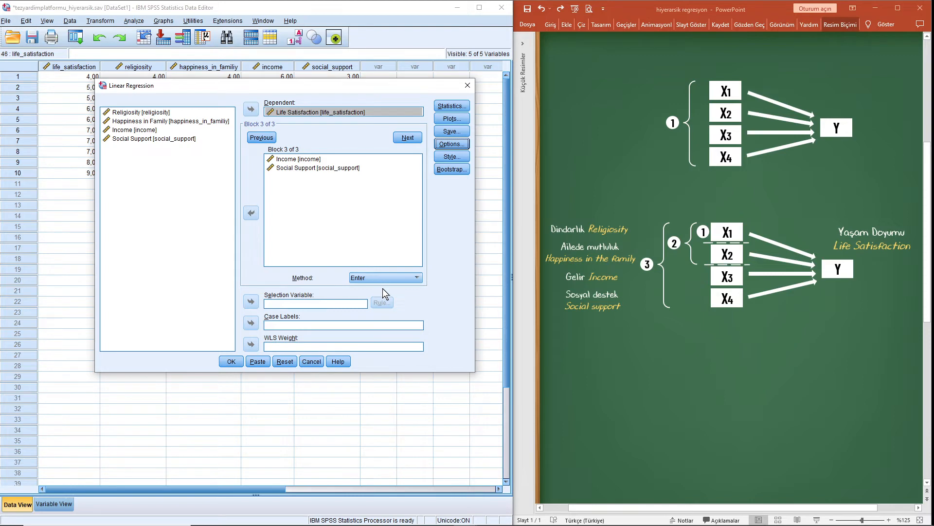
click(230, 365)
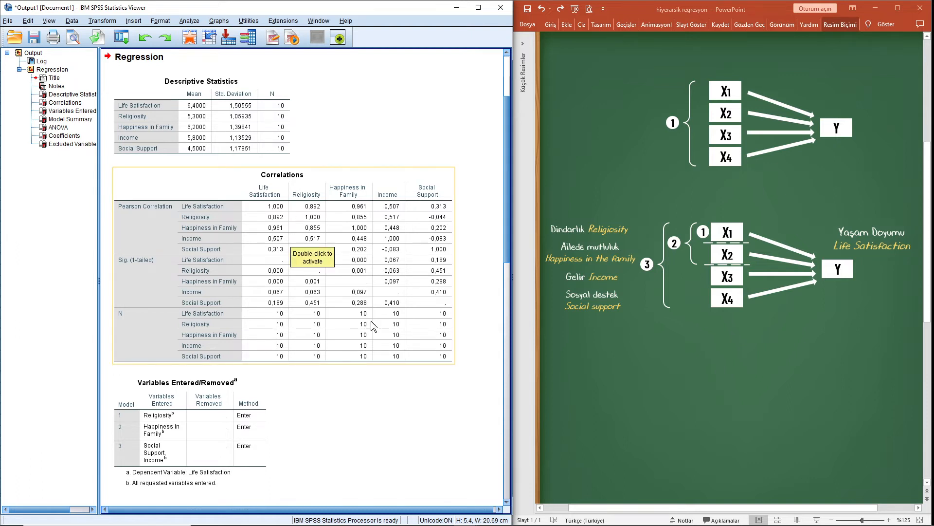
Examine the Variables Entered/Removed and Model Summary tables in the regression output, opening the Model Summary table for editing.
scroll(354, 318, down, 6)
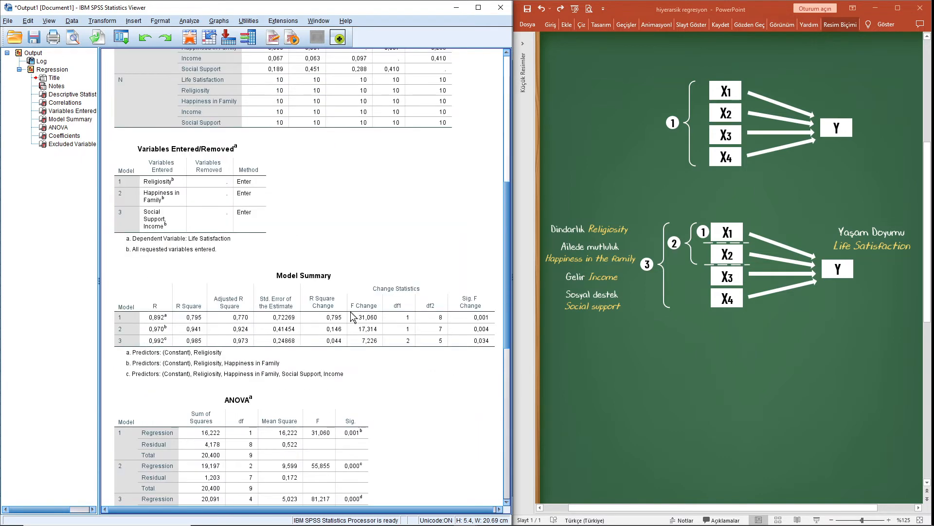
drag(509, 200, 509, 236)
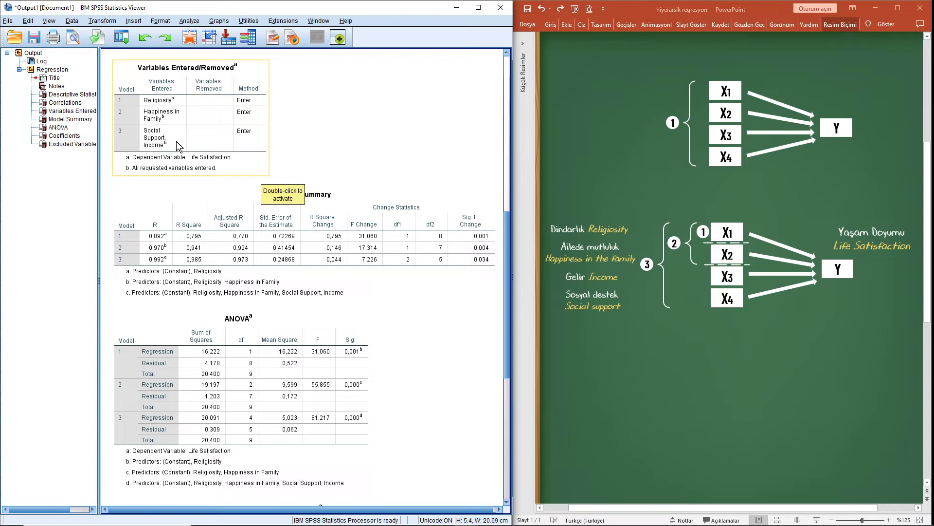
click(310, 241)
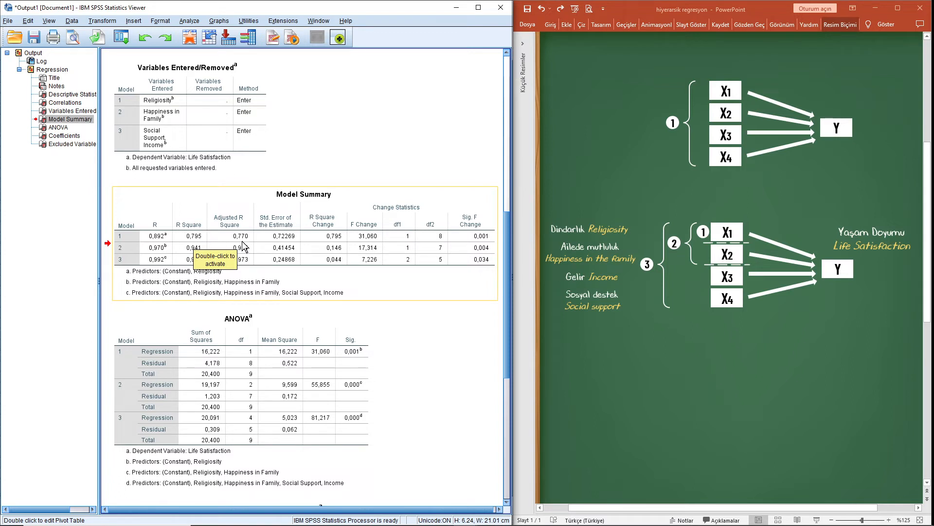
double_click(208, 247)
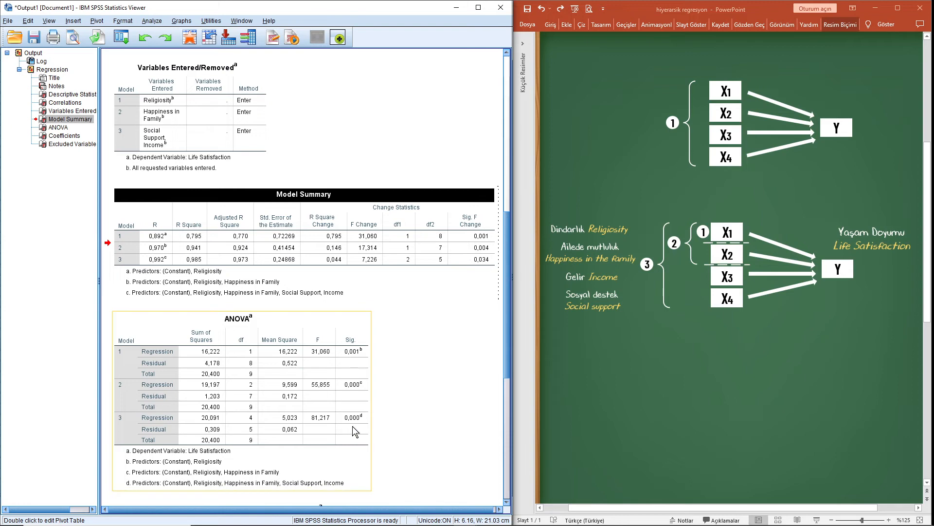
Activate the Coefficients table and highlight the Model 1 Religiosity row from its label through the Sig. value.
scroll(396, 429, down, 5)
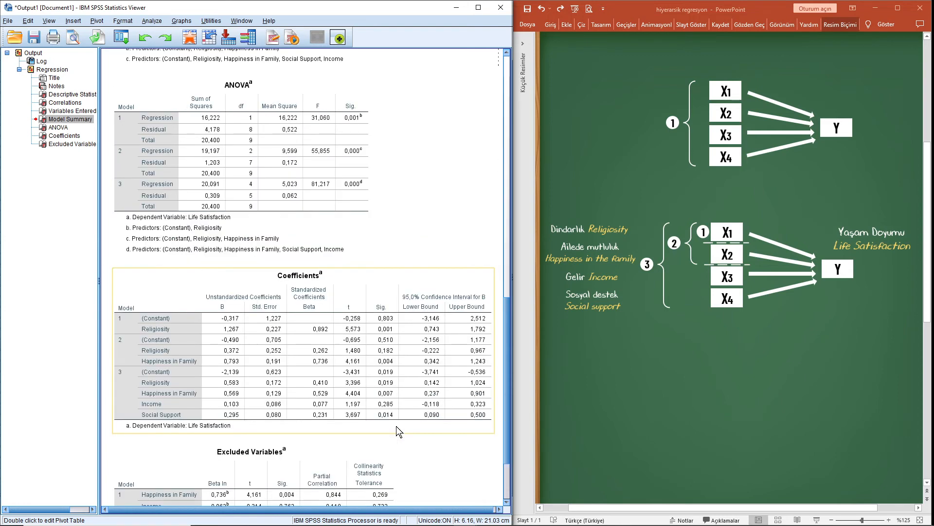
scroll(399, 430, down, 2)
click(425, 289)
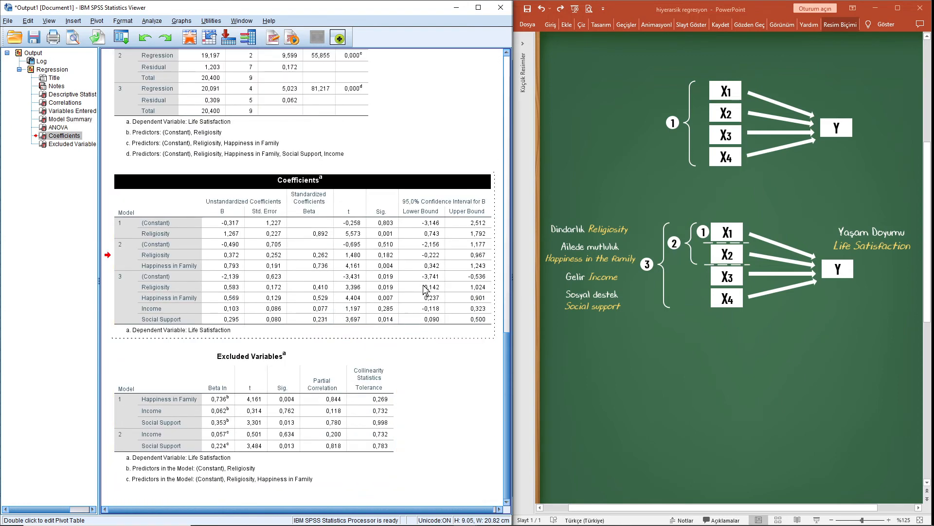
double_click(179, 236)
drag(179, 235, 331, 233)
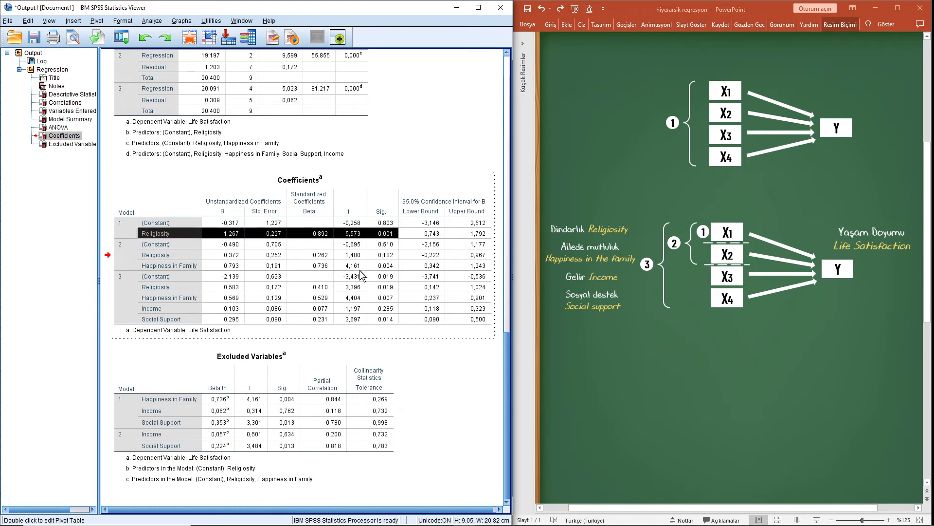